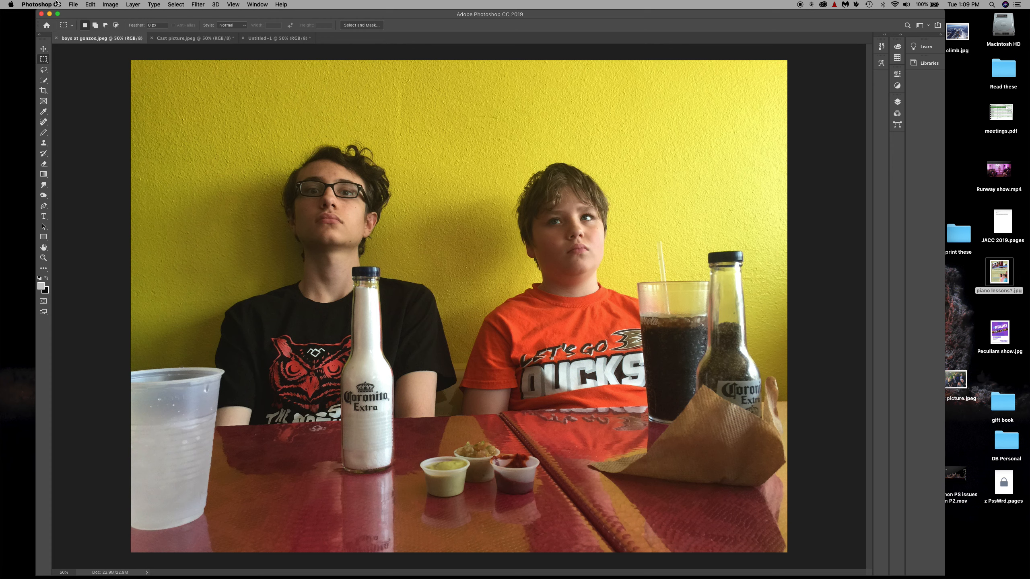
Try the Hue and Lightness adjustments of Hue/Saturation on the photo of the two boys, then cancel them
{"action": "left_click", "coordinate": [110, 4]}
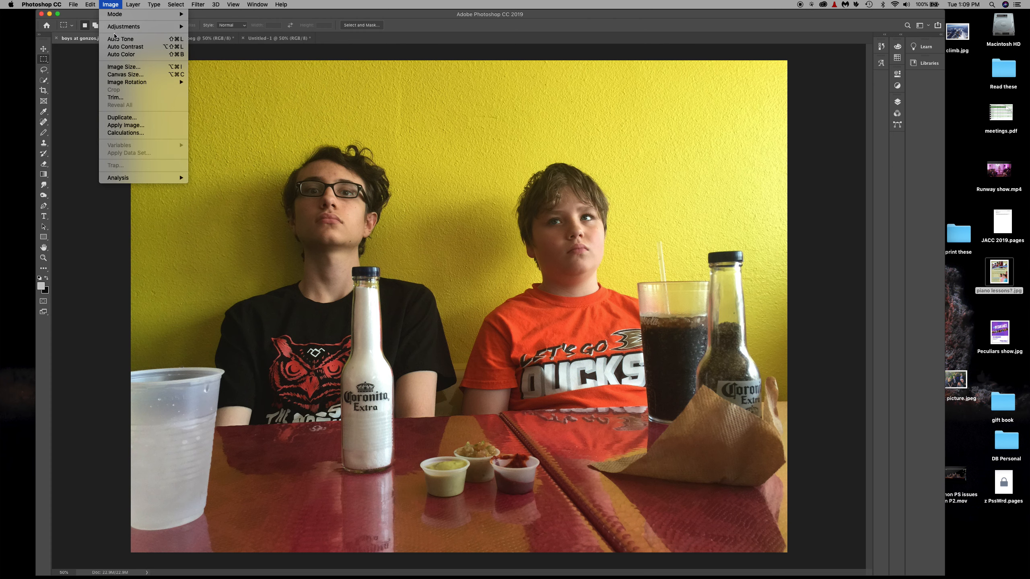
{"action": "mouse_move", "coordinate": [132, 26]}
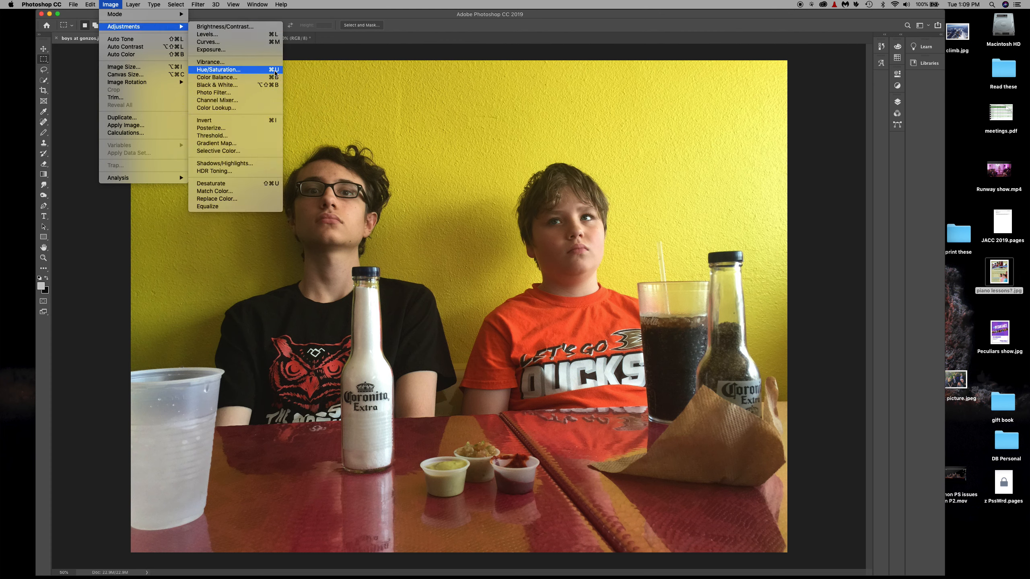
{"action": "left_click", "coordinate": [219, 70]}
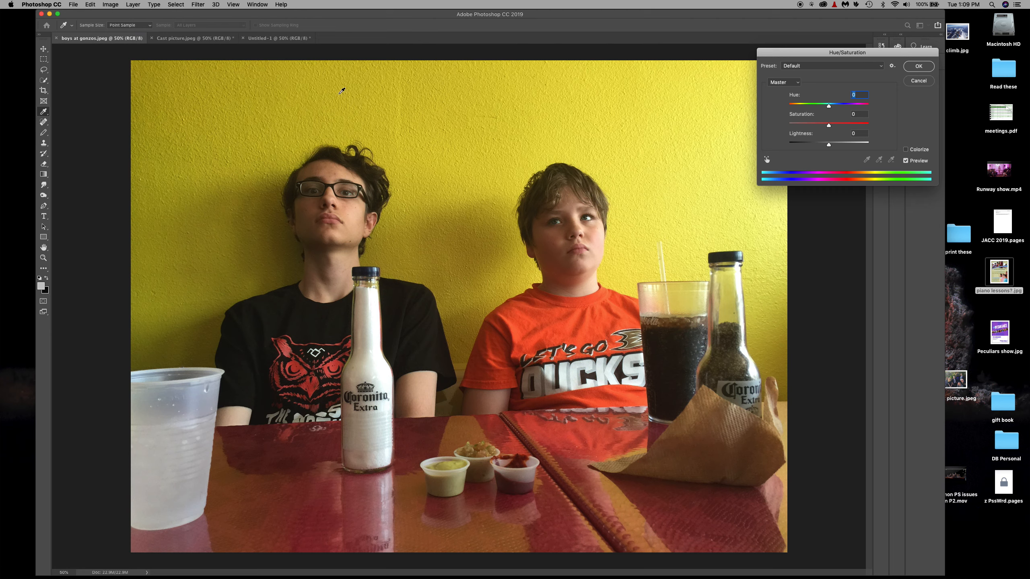
{"action": "left_click_drag", "start_coordinate": [792, 55], "coordinate": [409, 226]}
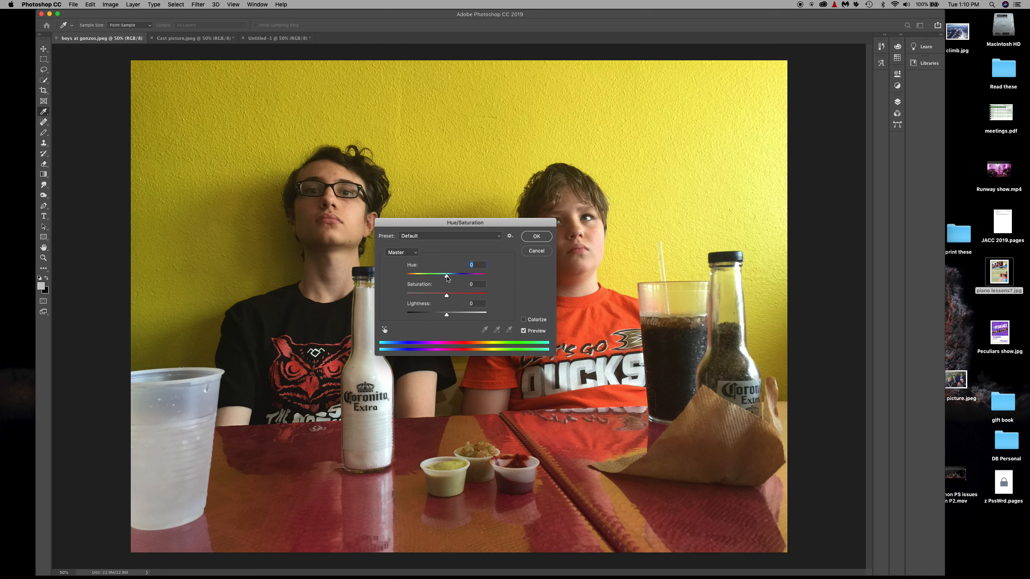
{"action": "mouse_move", "coordinate": [446, 277]}
{"action": "left_mouse_down"}
{"action": "mouse_move", "coordinate": [482, 275]}
{"action": "mouse_move", "coordinate": [408, 276]}
{"action": "mouse_move", "coordinate": [486, 276]}
{"action": "mouse_move", "coordinate": [447, 277]}
{"action": "left_mouse_up"}
{"action": "mouse_move", "coordinate": [448, 317]}
{"action": "left_mouse_down"}
{"action": "mouse_move", "coordinate": [493, 316]}
{"action": "mouse_move", "coordinate": [407, 314]}
{"action": "mouse_move", "coordinate": [447, 315]}
{"action": "left_mouse_up"}
{"action": "left_click", "coordinate": [540, 252]}
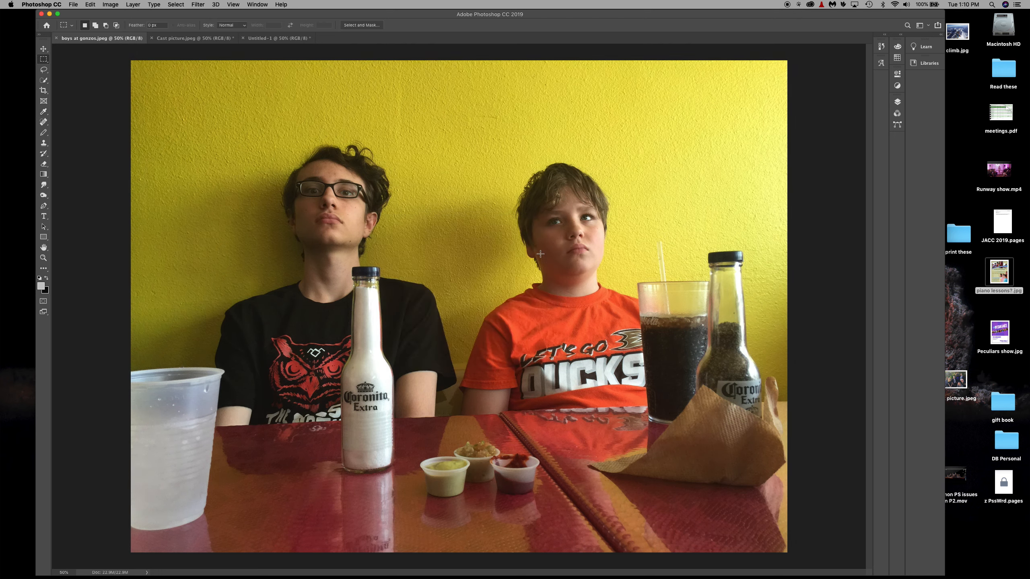
Try Levels on the photo of the two boys, raising the black input level to 22 and returning it to 0
{"action": "left_click", "coordinate": [113, 4]}
{"action": "mouse_move", "coordinate": [162, 26]}
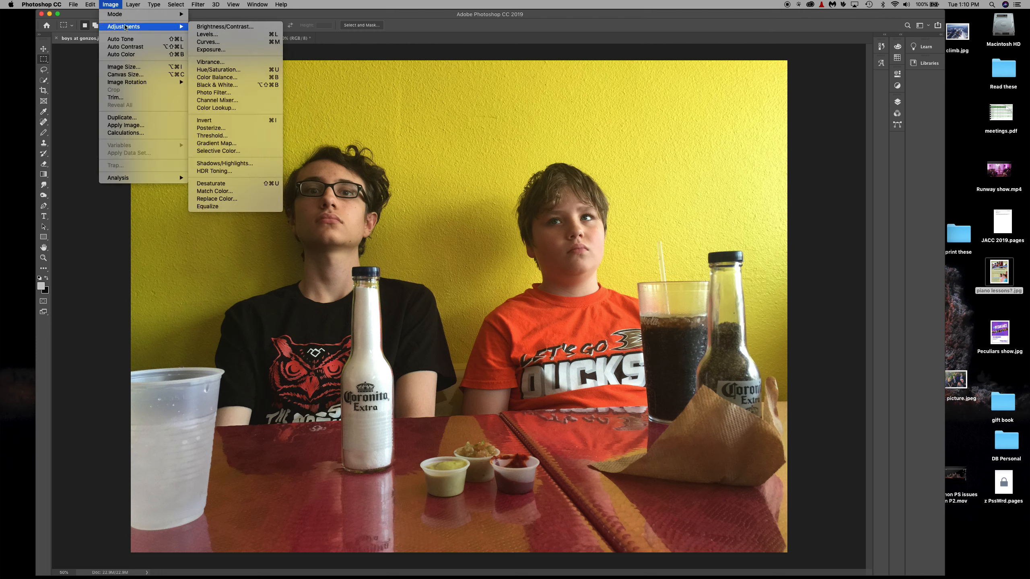
{"action": "left_click", "coordinate": [218, 35]}
{"action": "left_click_drag", "start_coordinate": [204, 133], "coordinate": [443, 199]}
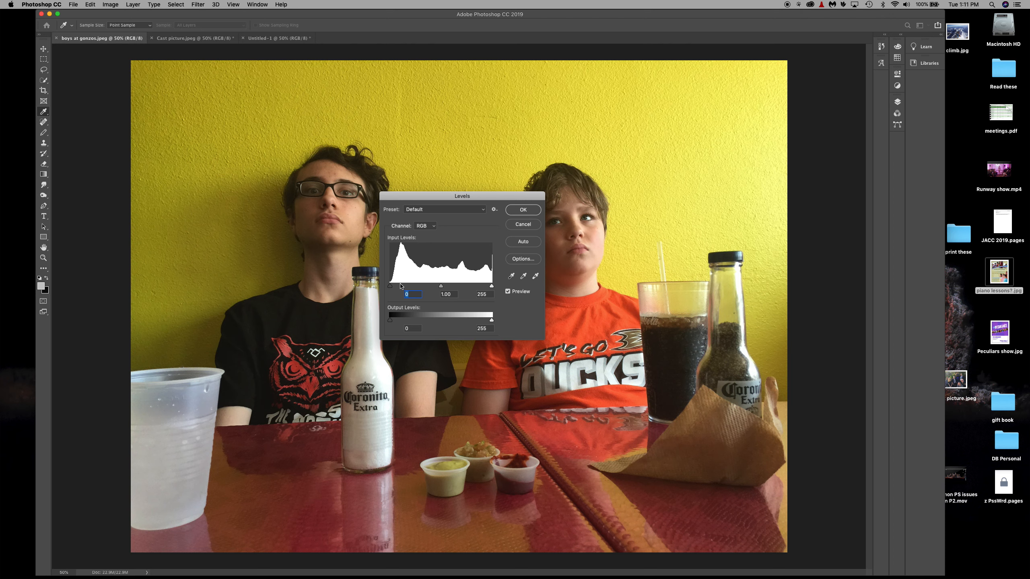
{"action": "left_click", "coordinate": [399, 286]}
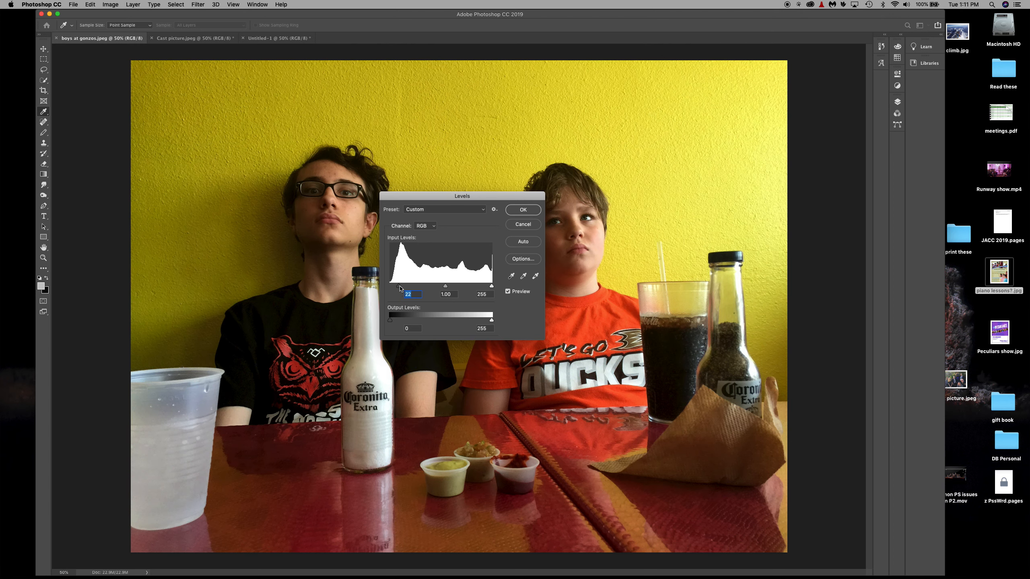
{"action": "left_click_drag", "start_coordinate": [398, 285], "coordinate": [383, 288]}
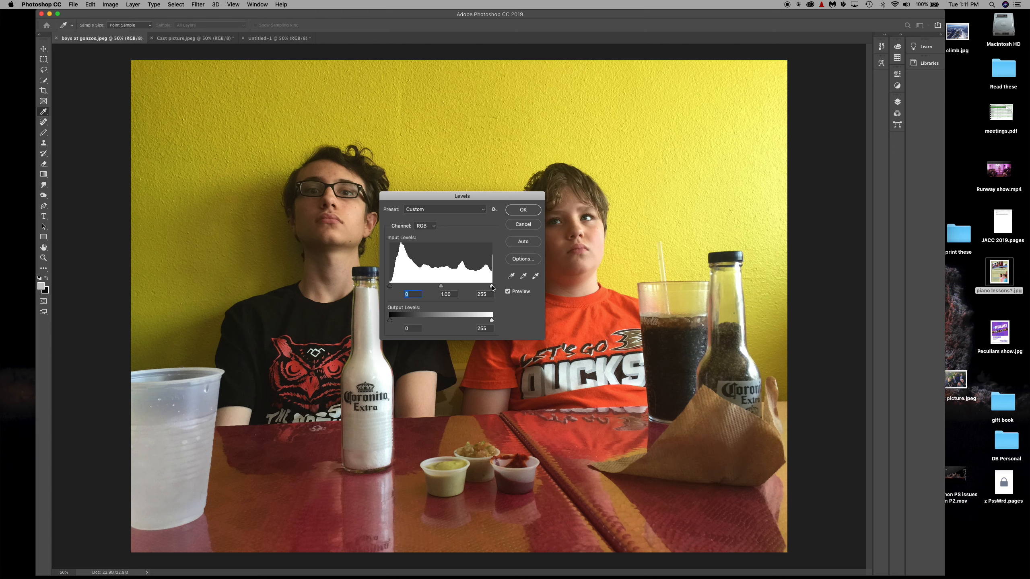
{"action": "left_click_drag", "start_coordinate": [492, 287], "coordinate": [503, 287]}
Switch to the Cast picture.jpeg document and revert it to its saved version
{"action": "left_click", "coordinate": [956, 379]}
{"action": "left_click", "coordinate": [485, 294]}
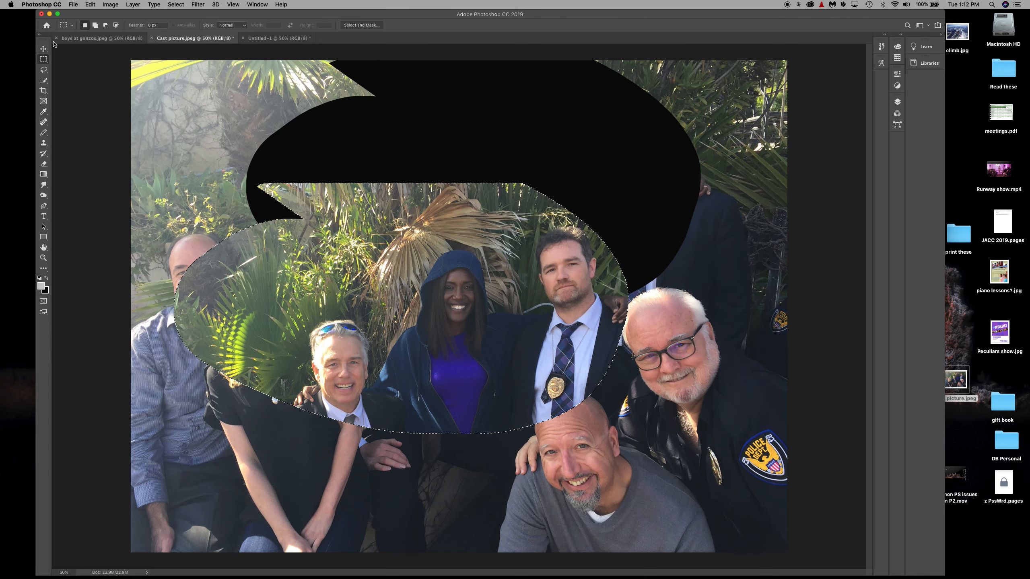
{"action": "left_click", "coordinate": [73, 5]}
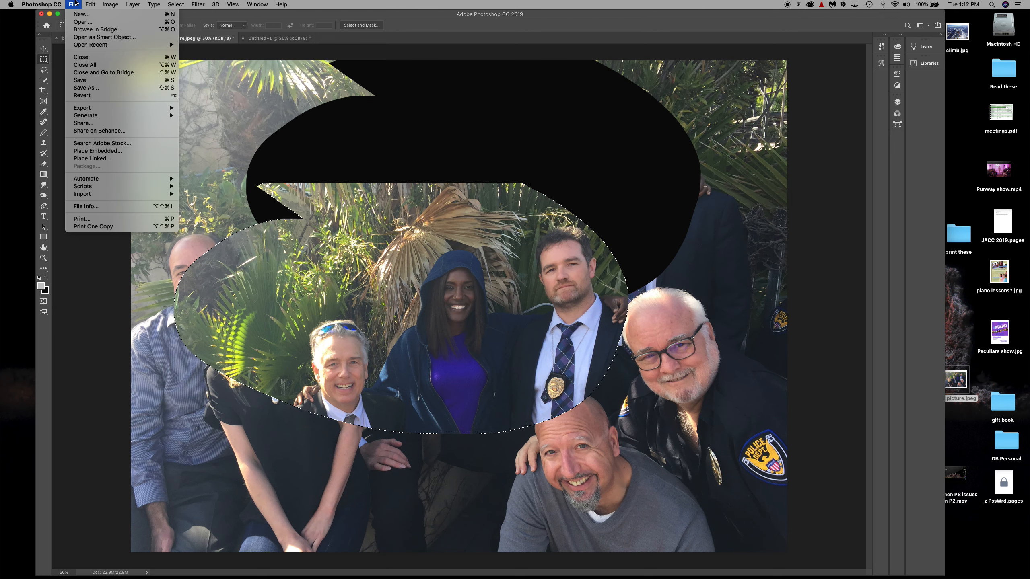
{"action": "left_click", "coordinate": [114, 95]}
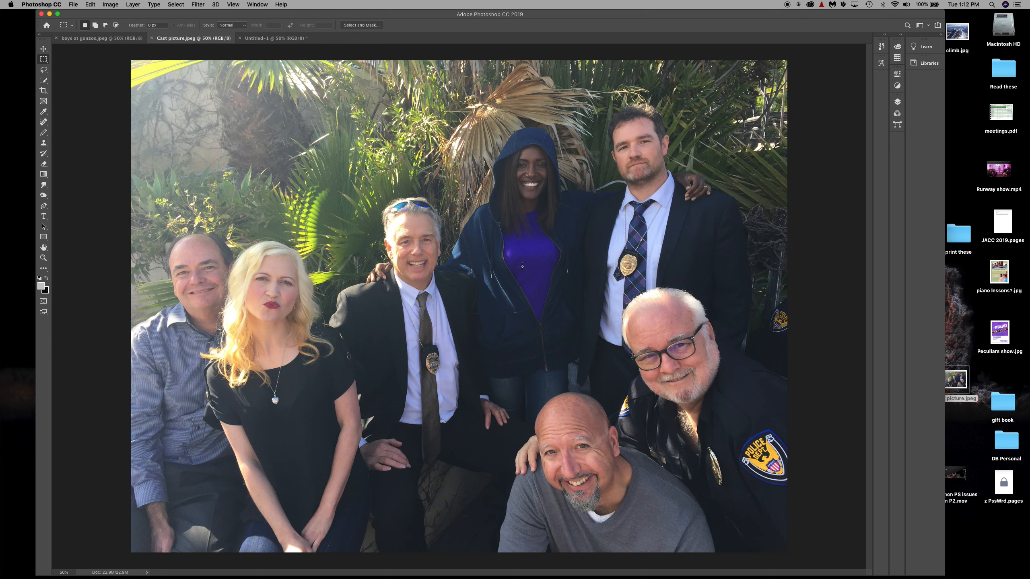
Try Levels on the cast photo with the black input level at 21, comparing the image with the preview off and on
{"action": "key", "text": "ctrl+l"}
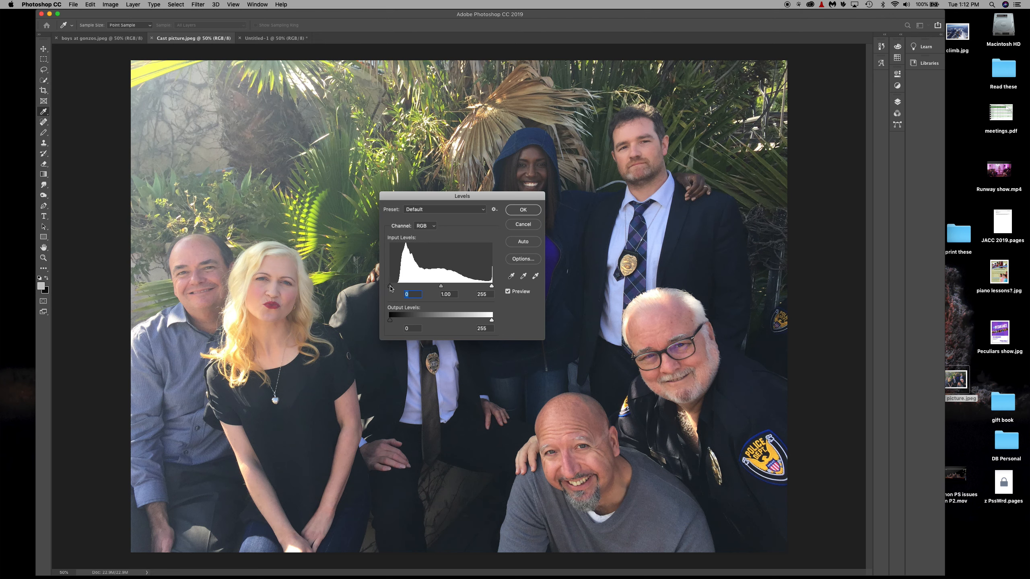
{"action": "left_click_drag", "start_coordinate": [390, 287], "coordinate": [398, 286]}
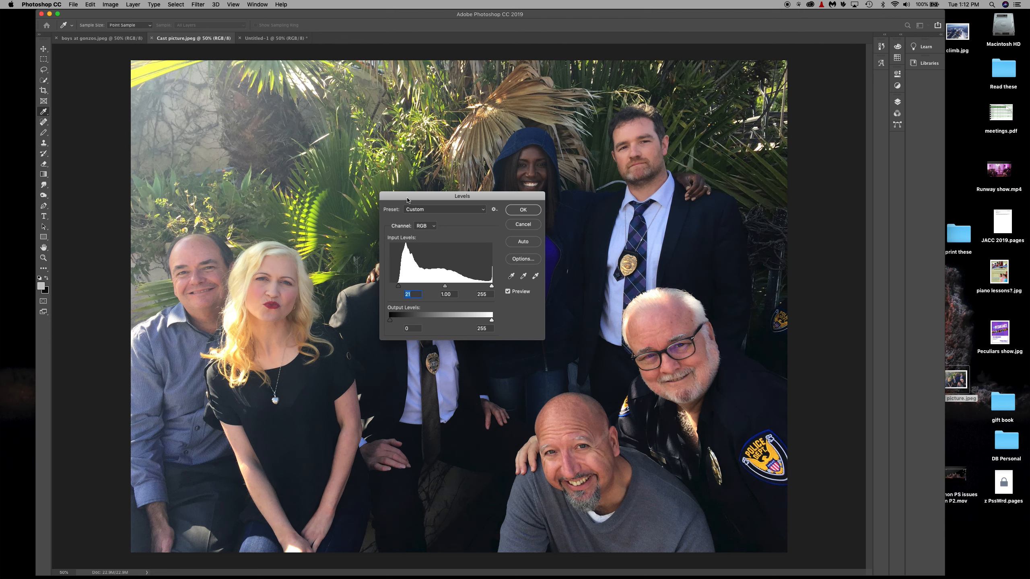
{"action": "left_click_drag", "start_coordinate": [408, 199], "coordinate": [730, 135]}
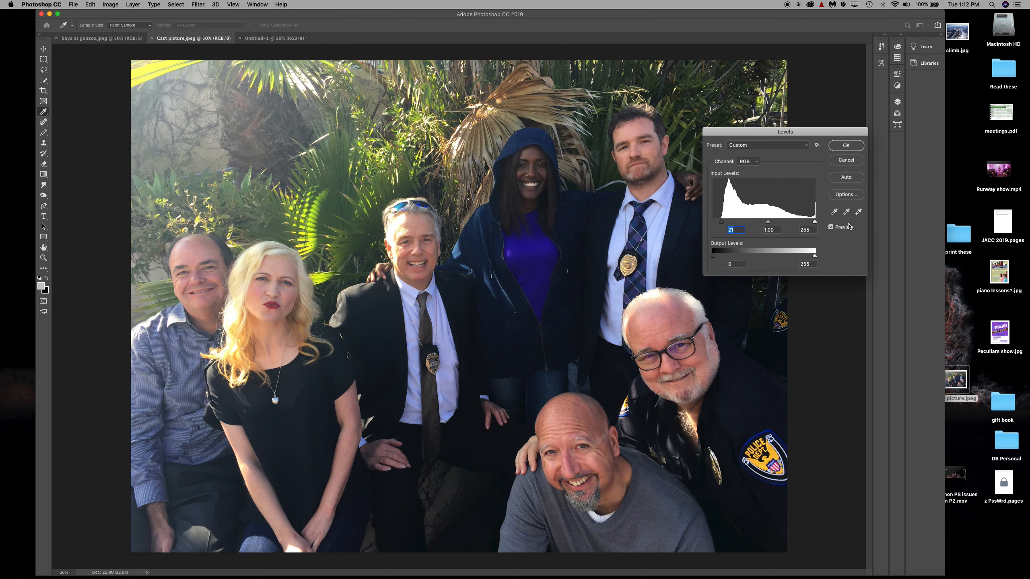
{"action": "left_click", "coordinate": [831, 227]}
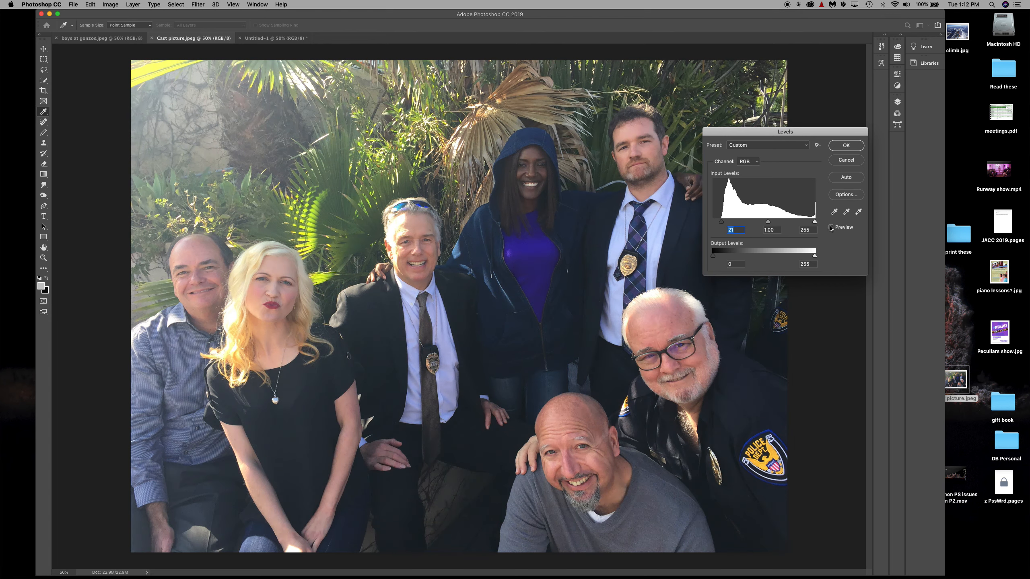
{"action": "left_click", "coordinate": [831, 228]}
{"action": "left_click", "coordinate": [831, 228]}
Try different black input levels on the cast photo, return the level to 0, and cancel the Levels adjustment
{"action": "left_click_drag", "start_coordinate": [721, 222], "coordinate": [713, 222]}
{"action": "left_click_drag", "start_coordinate": [713, 221], "coordinate": [723, 221]}
{"action": "left_click_drag", "start_coordinate": [724, 225], "coordinate": [708, 223]}
{"action": "left_click_drag", "start_coordinate": [831, 134], "coordinate": [749, 101]}
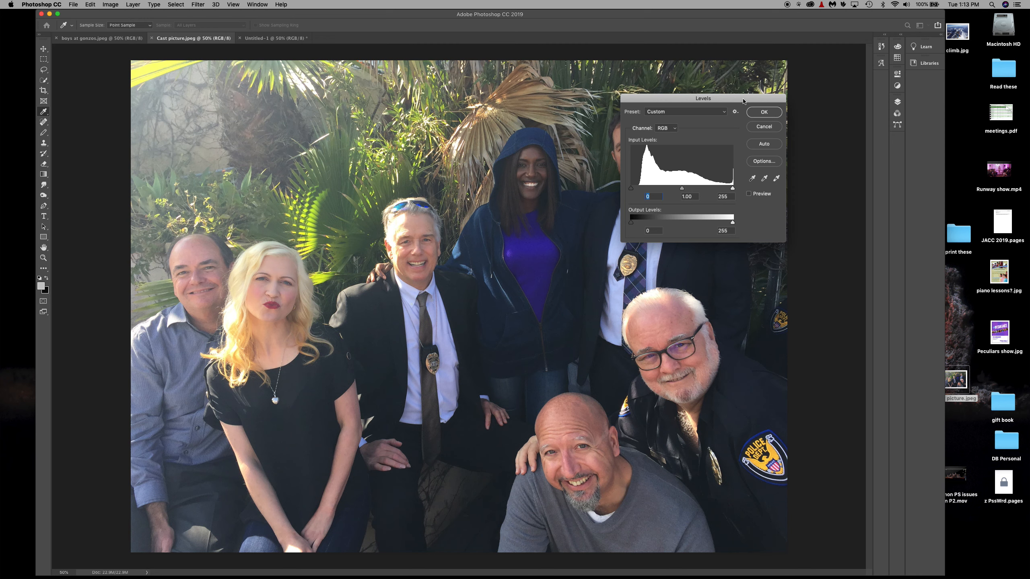
{"action": "left_click_drag", "start_coordinate": [745, 98], "coordinate": [773, 59]}
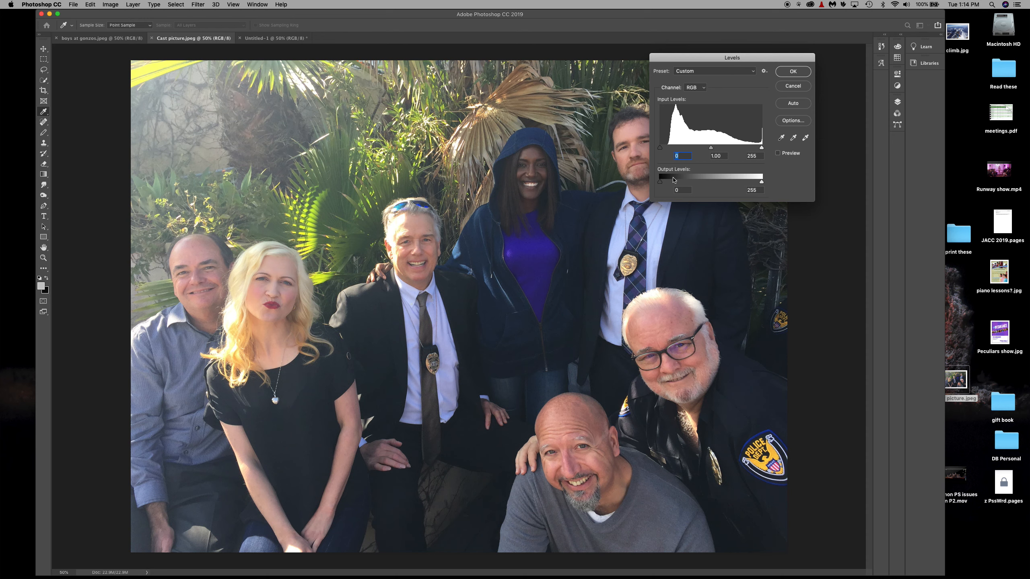
{"action": "left_click", "coordinate": [793, 87]}
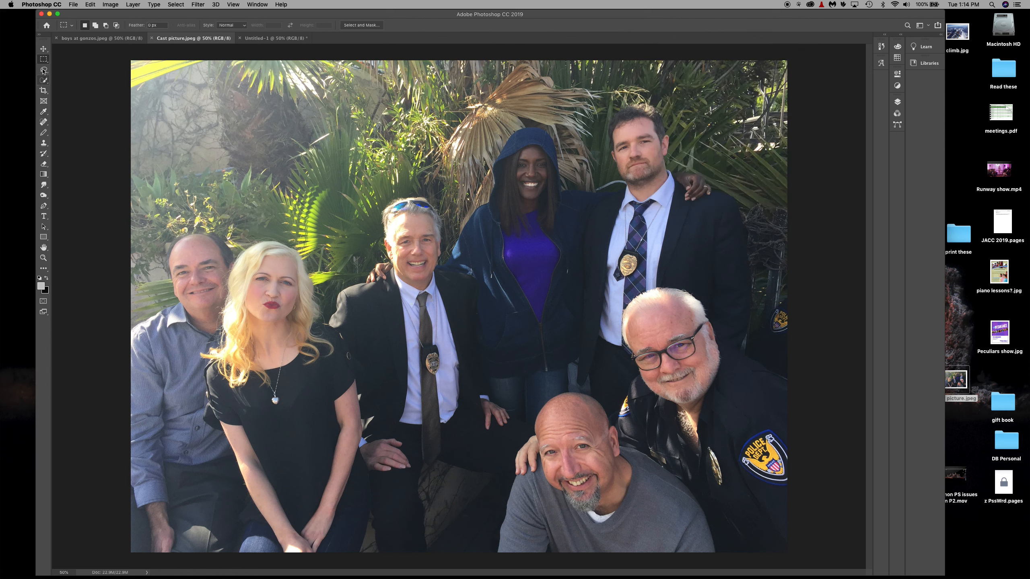
Select the skin tones across the cast photo with the Magic Wand, sampling the face of the man wearing sunglasses on his head
{"action": "left_click_drag", "start_coordinate": [44, 80], "coordinate": [80, 93]}
{"action": "left_click", "coordinate": [407, 230]}
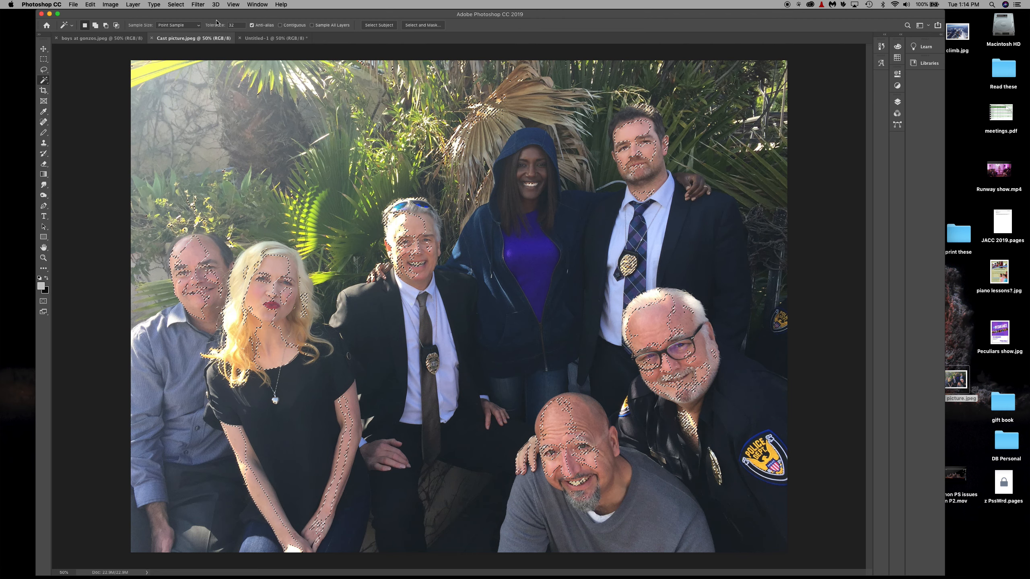
{"action": "left_click", "coordinate": [44, 70]}
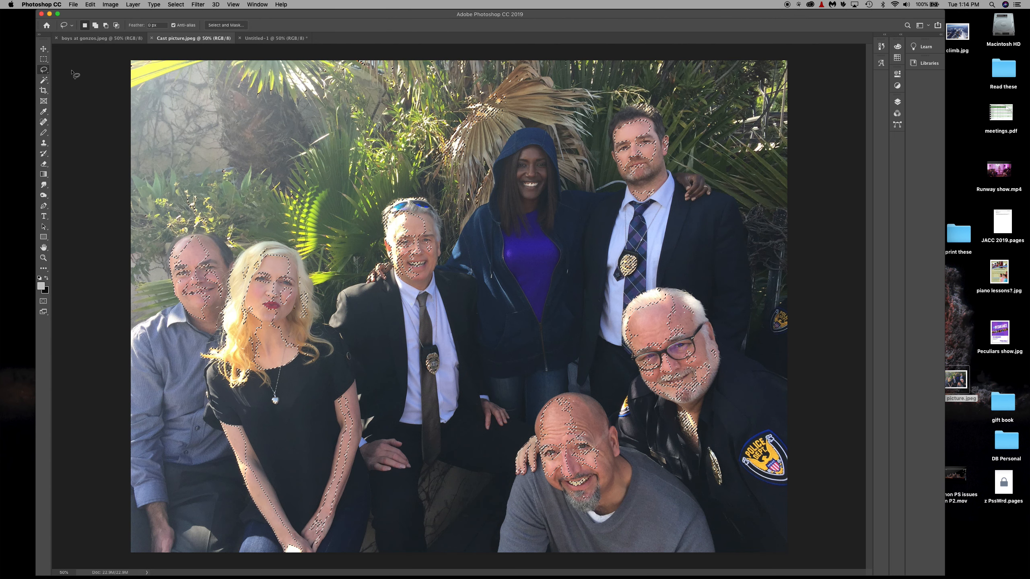
Examine the Levels histogram for the selected skin tones, deselect them, and examine Levels for the whole photo without applying changes
{"action": "key", "text": "super+l"}
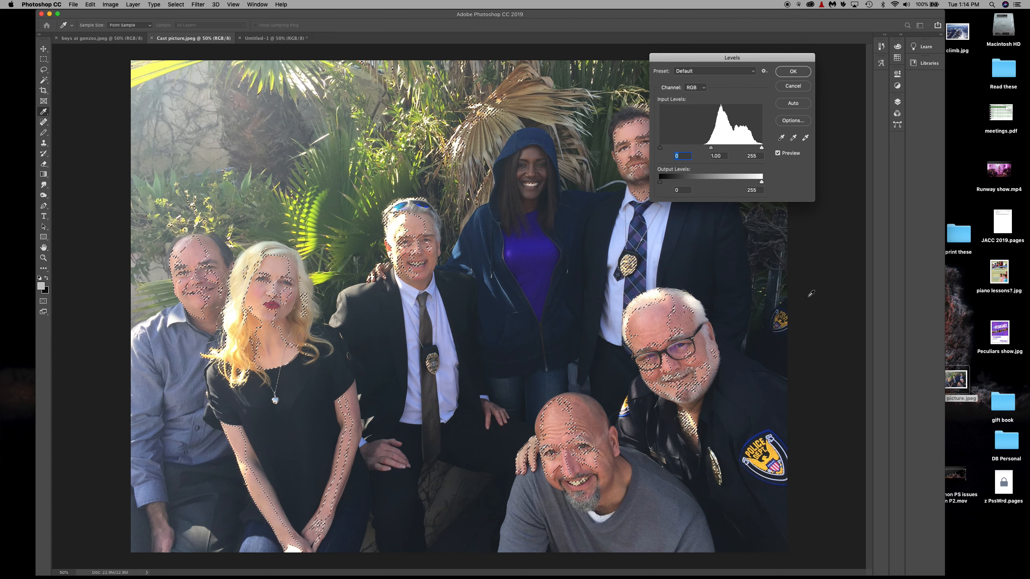
{"action": "left_click_drag", "start_coordinate": [770, 57], "coordinate": [735, 72]}
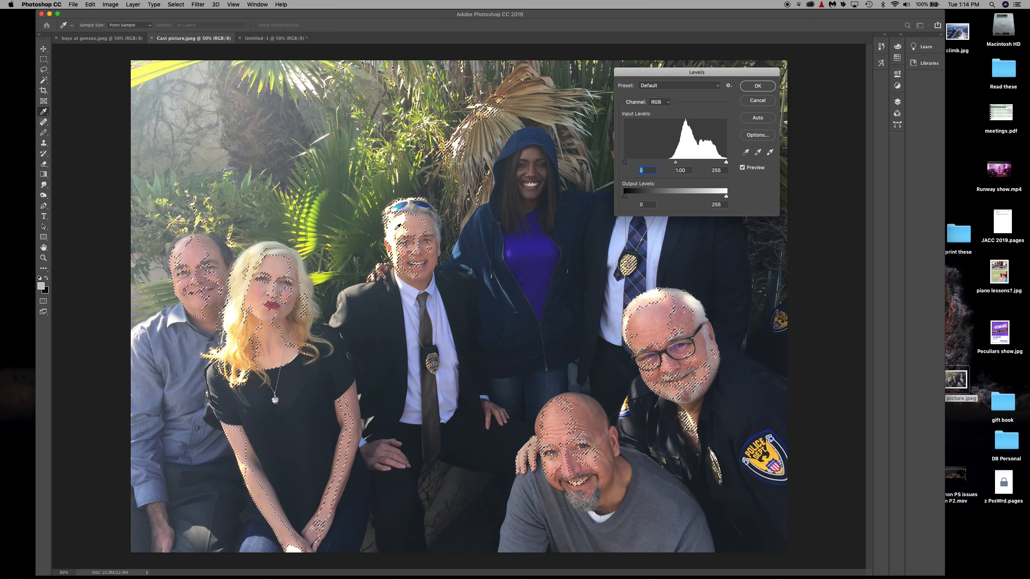
{"action": "left_click", "coordinate": [758, 100]}
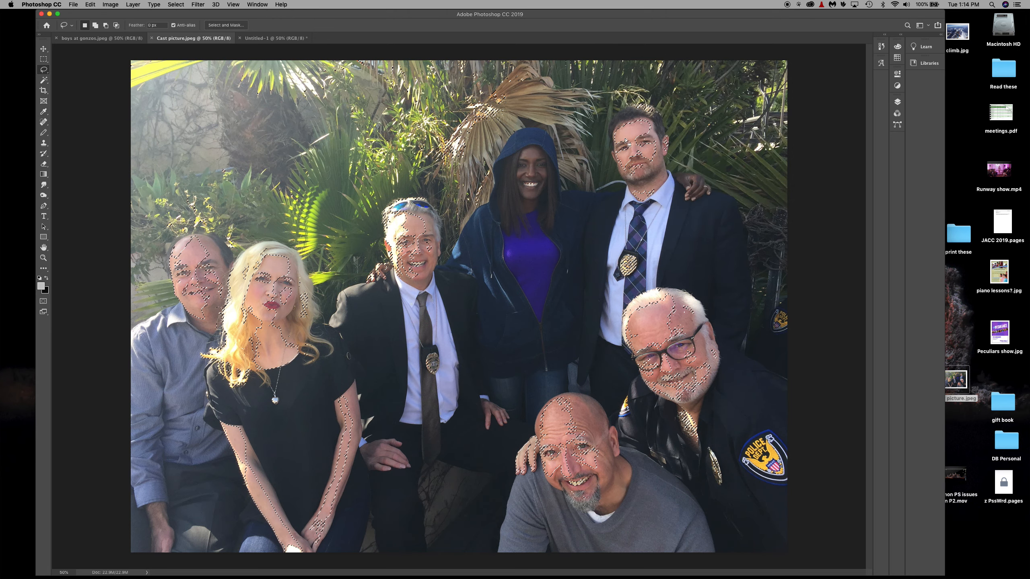
{"action": "key", "text": "super+d"}
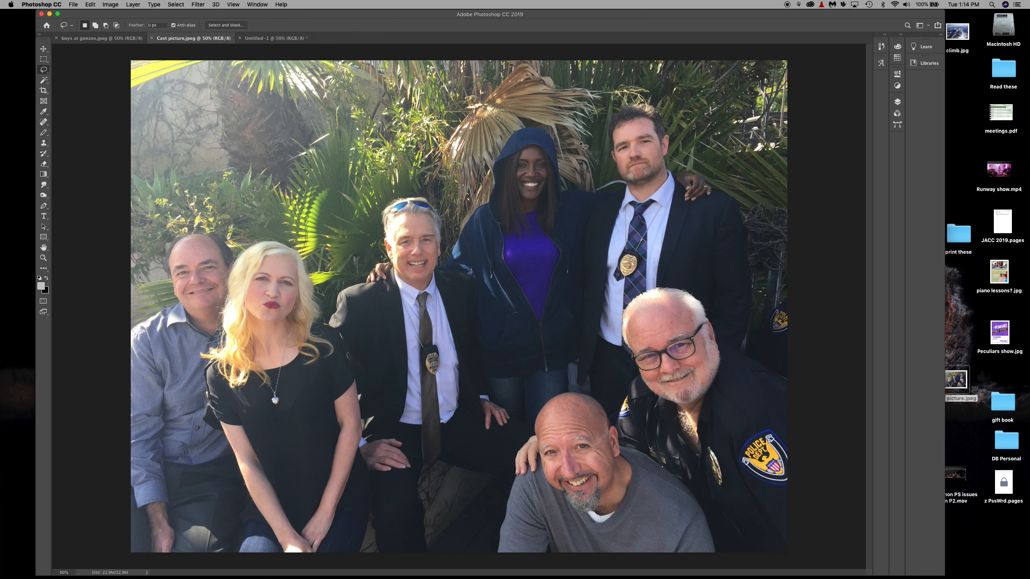
{"action": "key", "text": "super+l"}
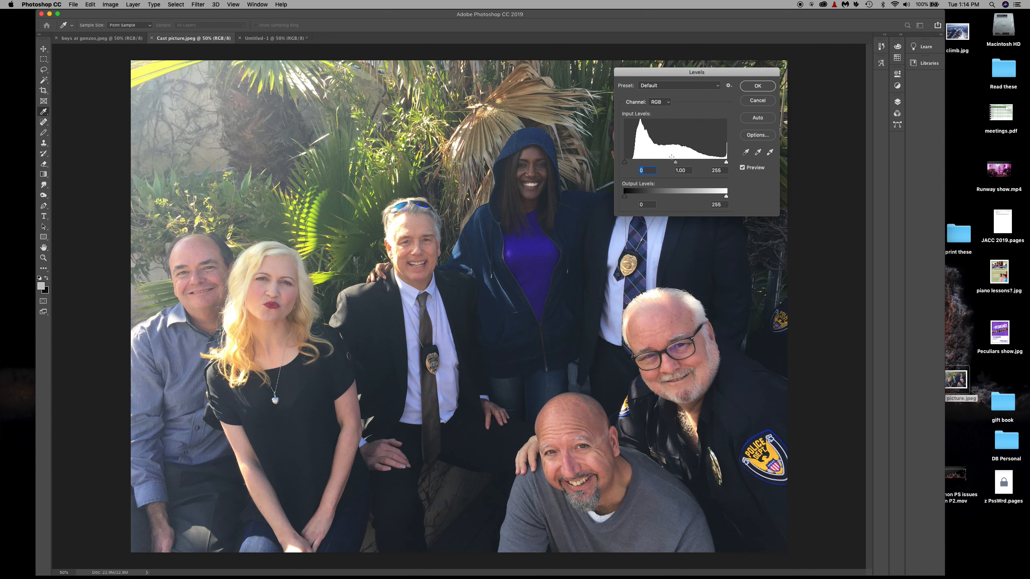
{"action": "left_click", "coordinate": [757, 100]}
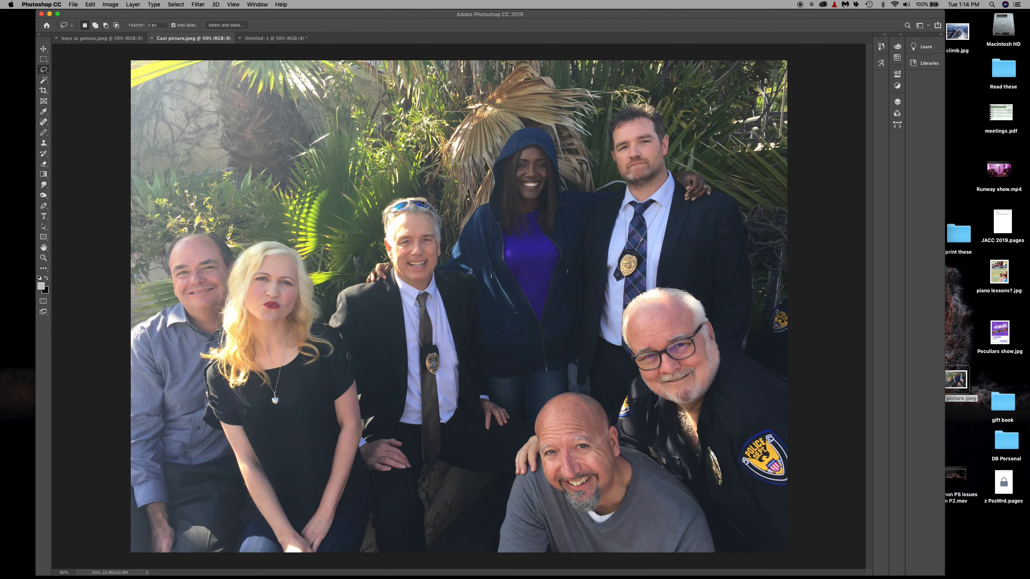
Try tracing the blonde woman with the Magnetic Lasso, starting at the top of her hair, and return to the marquee tool
{"action": "left_click", "coordinate": [46, 73]}
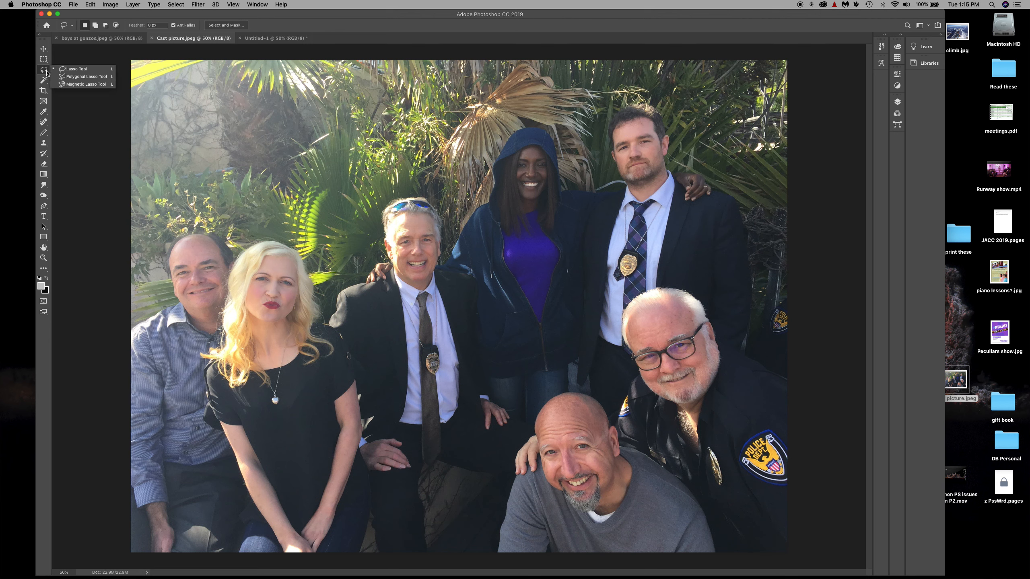
{"action": "left_click", "coordinate": [82, 85]}
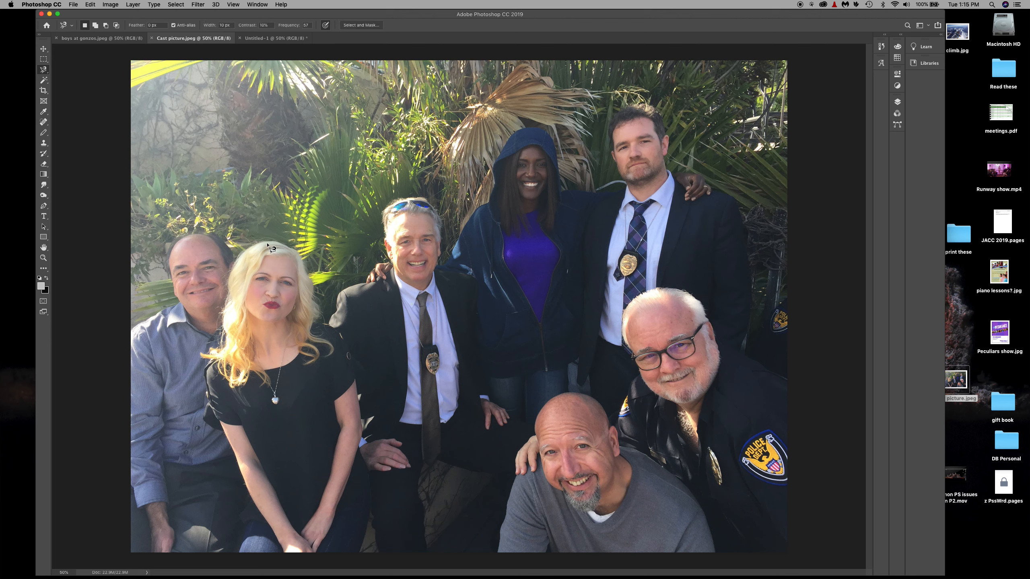
{"action": "left_click", "coordinate": [267, 242]}
{"action": "left_click", "coordinate": [267, 244]}
{"action": "key", "text": "m"}
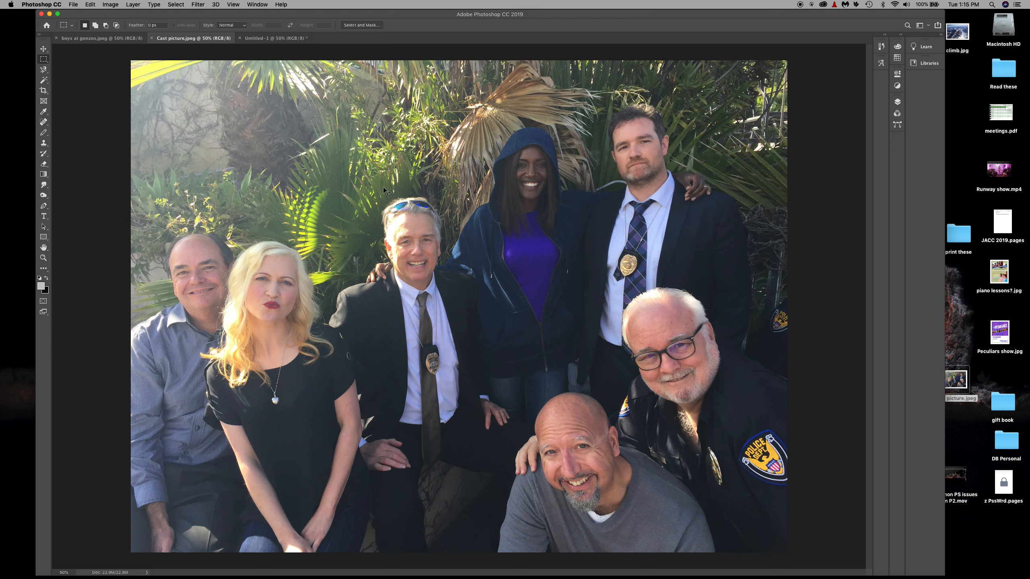
Open Hue/Saturation for the cast photo and try the Lightness adjustment, returning it to 0
{"action": "key", "text": "super+u"}
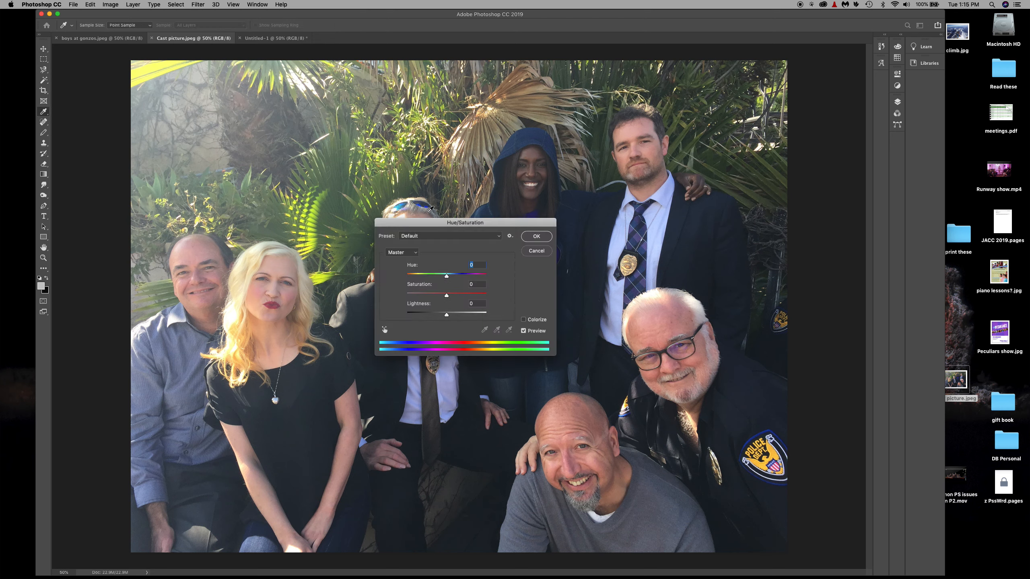
{"action": "left_click_drag", "start_coordinate": [420, 226], "coordinate": [489, 93]}
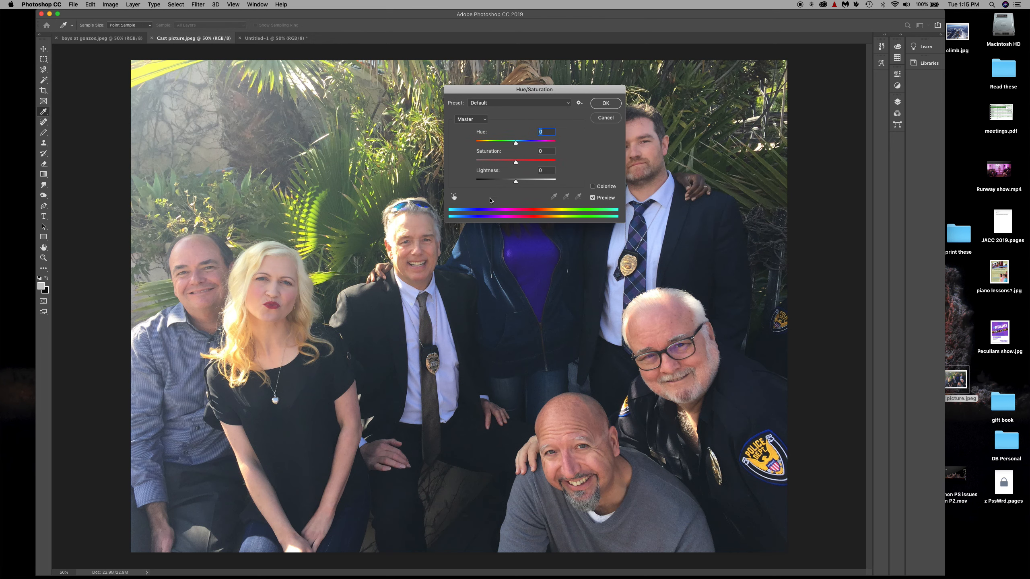
{"action": "mouse_move", "coordinate": [517, 183]}
{"action": "left_mouse_down"}
{"action": "mouse_move", "coordinate": [469, 183]}
{"action": "mouse_move", "coordinate": [557, 182]}
{"action": "mouse_move", "coordinate": [516, 184]}
{"action": "left_mouse_up"}
{"action": "left_click_drag", "start_coordinate": [494, 89], "coordinate": [500, 52]}
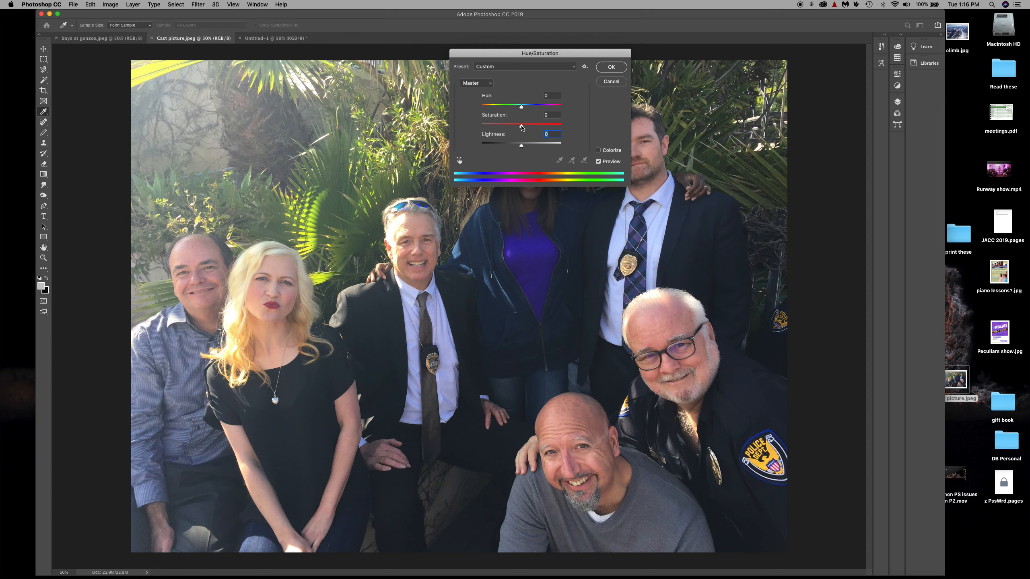
Try raising the cast photo's saturation to +88 and lowering it to -99, and cancel the Hue/Saturation adjustment
{"action": "left_click_drag", "start_coordinate": [521, 127], "coordinate": [538, 127]}
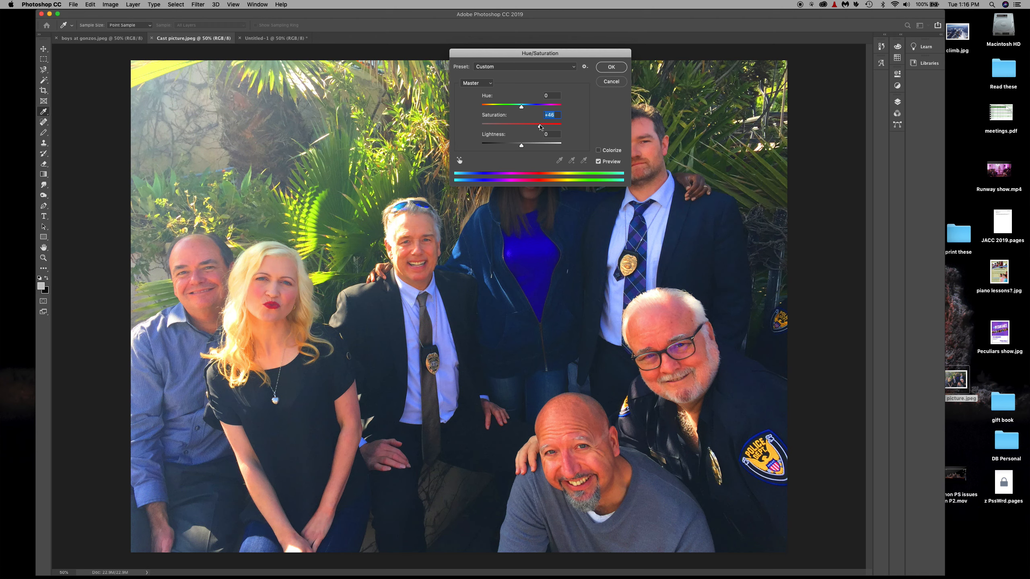
{"action": "left_click_drag", "start_coordinate": [540, 127], "coordinate": [557, 126]}
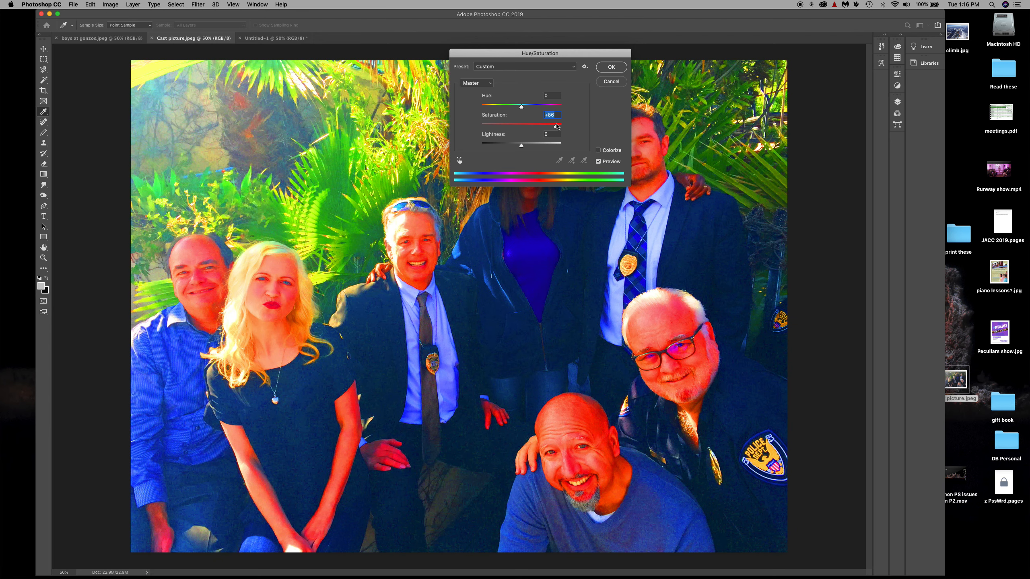
{"action": "left_click_drag", "start_coordinate": [557, 126], "coordinate": [479, 129]}
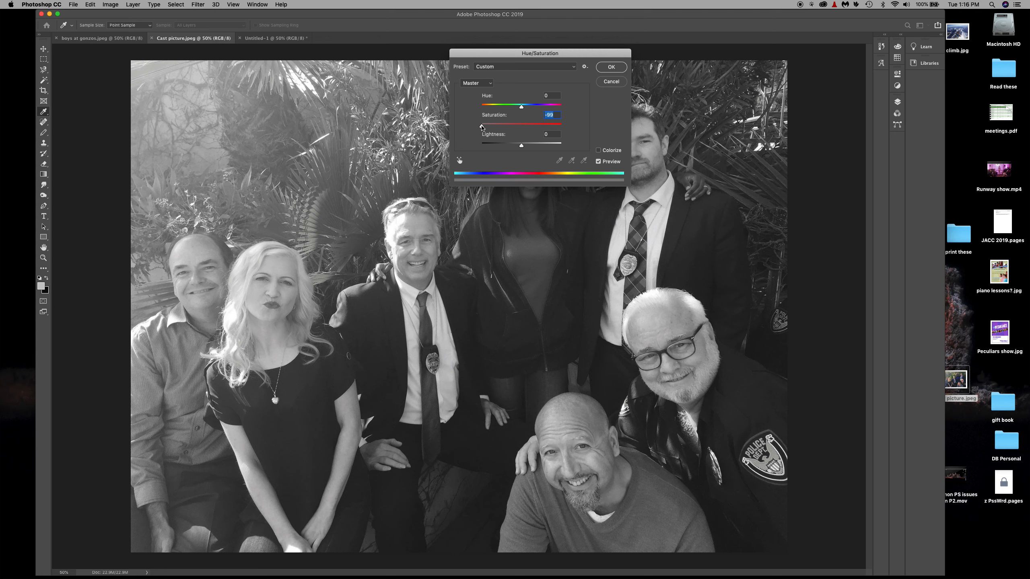
{"action": "left_click_drag", "start_coordinate": [482, 127], "coordinate": [520, 125]}
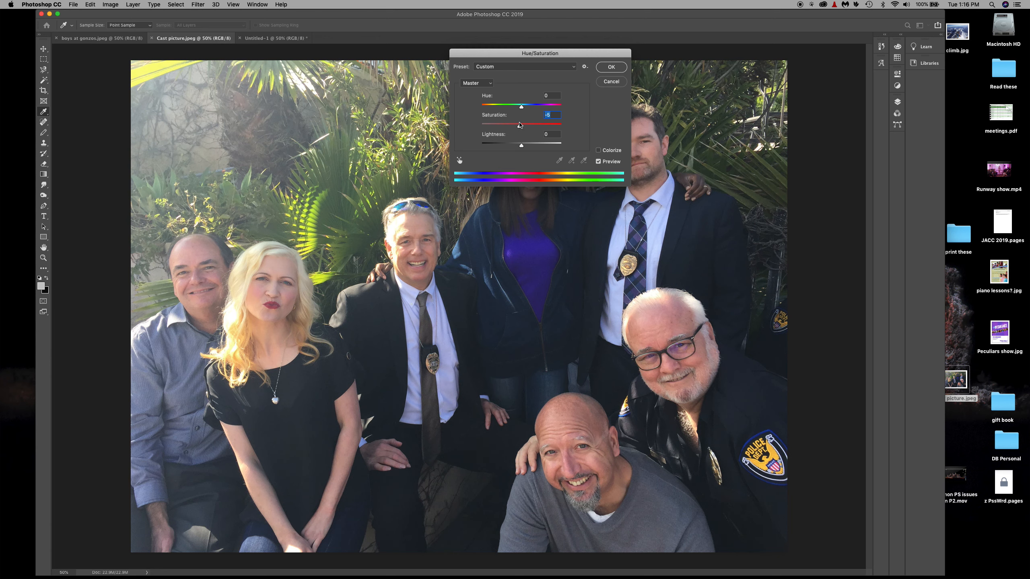
{"action": "left_click", "coordinate": [609, 81]}
Switch to the boys at gonzos.jpeg photo and try selecting the yellow wall with the Magic Wand, undoing the last change
{"action": "left_click", "coordinate": [92, 38]}
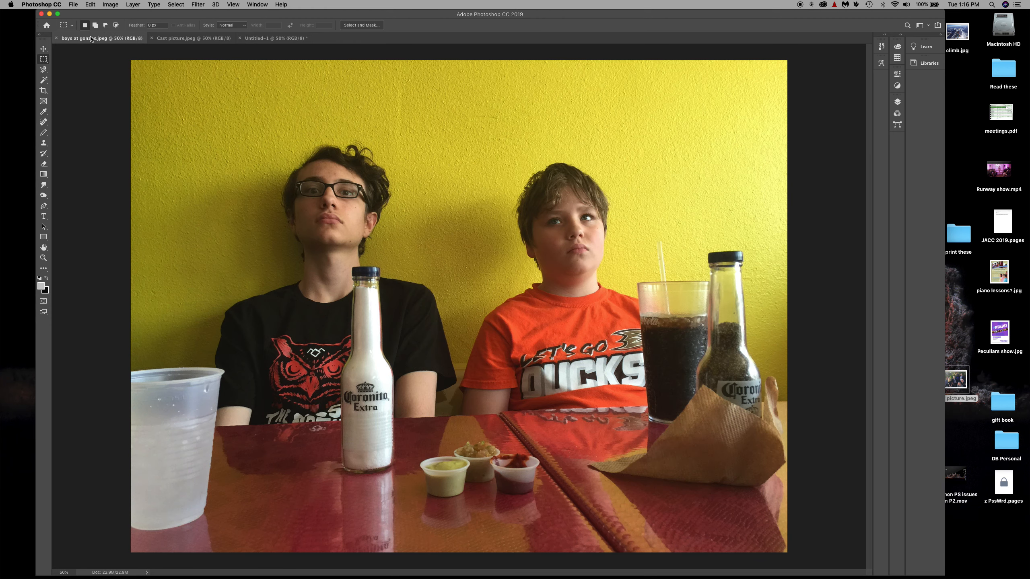
{"action": "left_click", "coordinate": [43, 80]}
{"action": "left_click", "coordinate": [179, 118]}
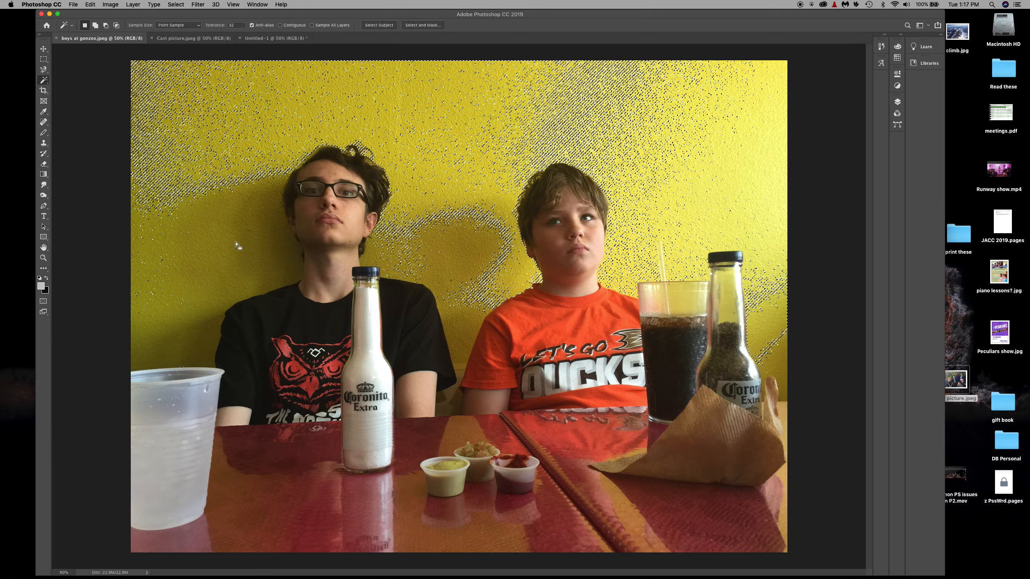
{"action": "left_click", "coordinate": [494, 197]}
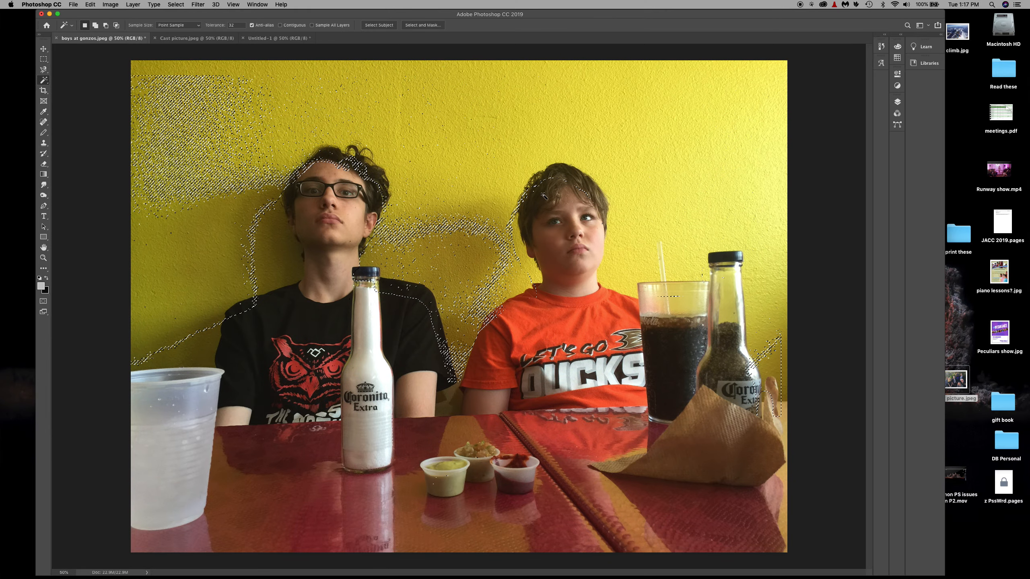
{"action": "key", "text": "super+z"}
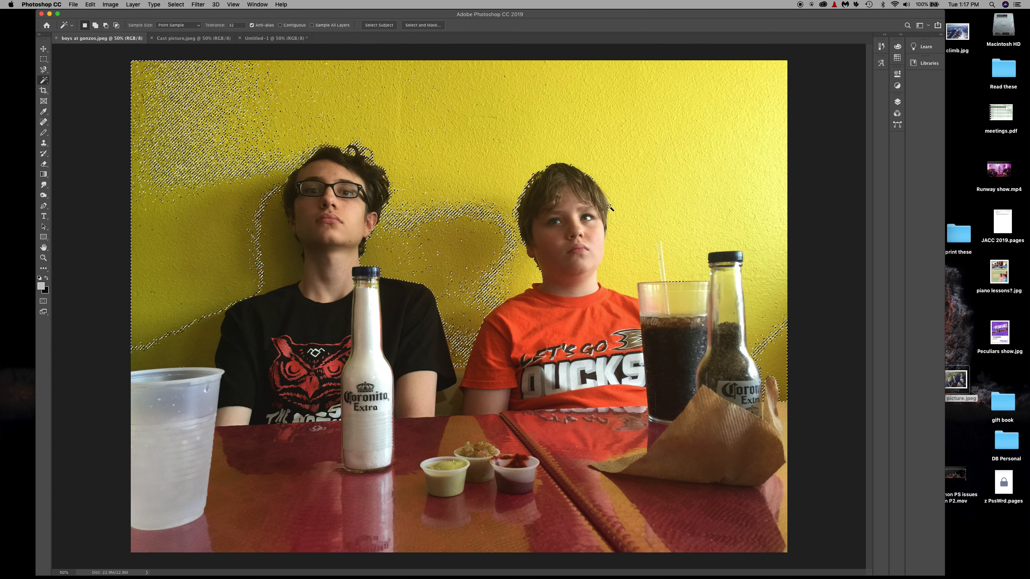
Select the orange shirt and similar reds with the Magic Wand, and subtract the younger boy's chin and neck with the Magnetic Lasso
{"action": "left_click", "coordinate": [503, 341]}
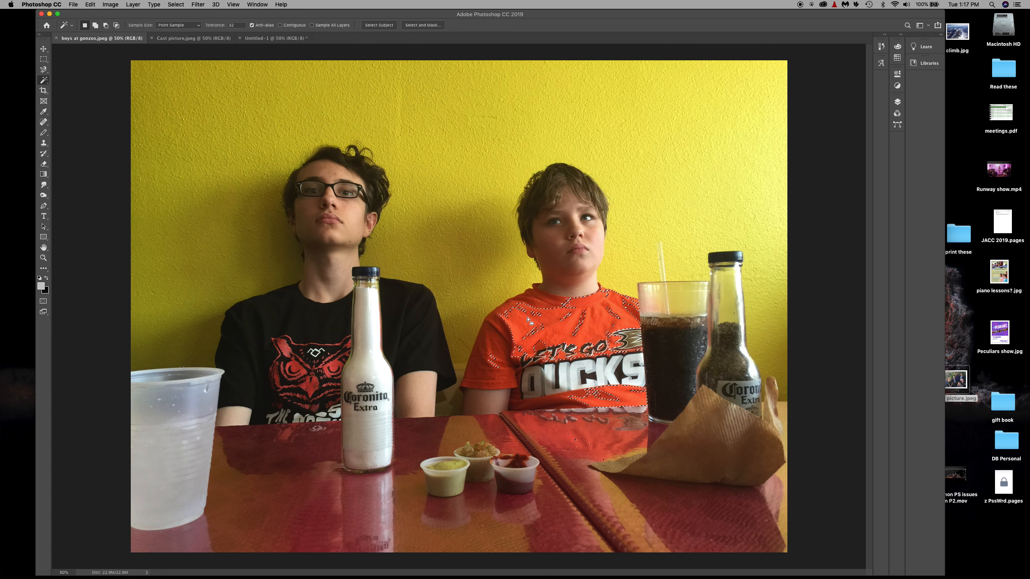
{"action": "left_click", "coordinate": [502, 340], "text": "shift"}
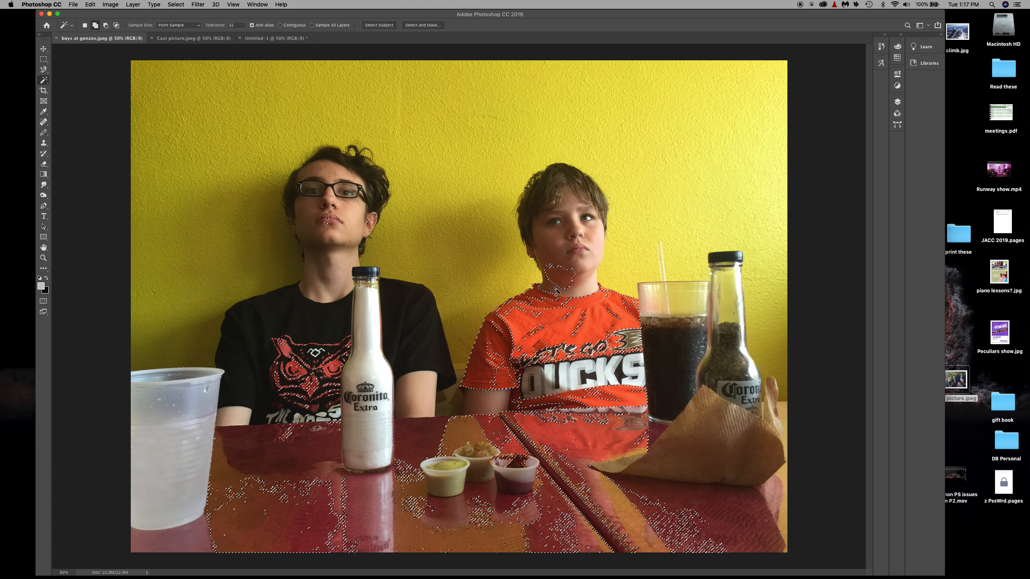
{"action": "key", "text": "l"}
{"action": "left_click", "coordinate": [563, 257], "text": "alt"}
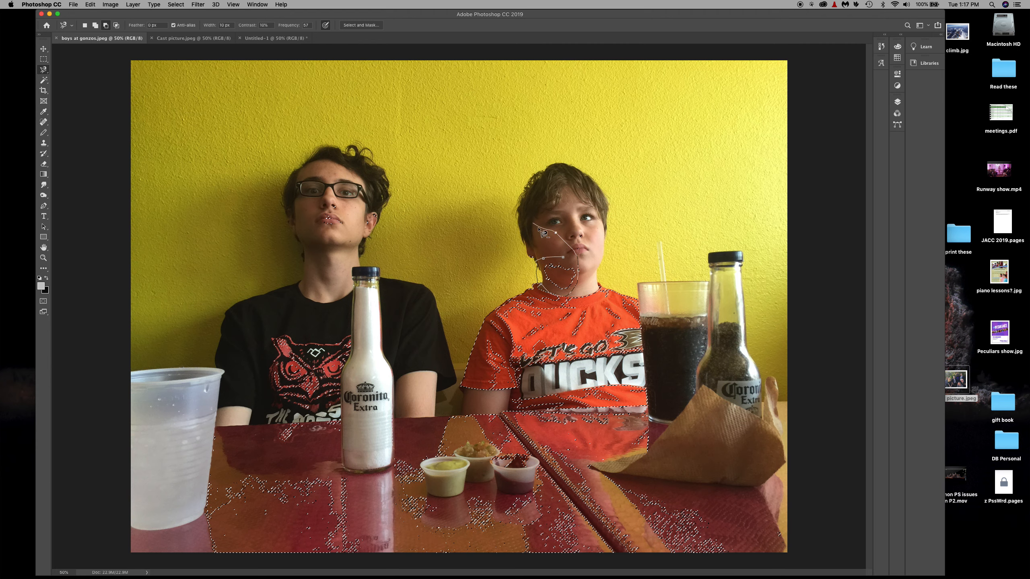
{"action": "left_click", "coordinate": [568, 263]}
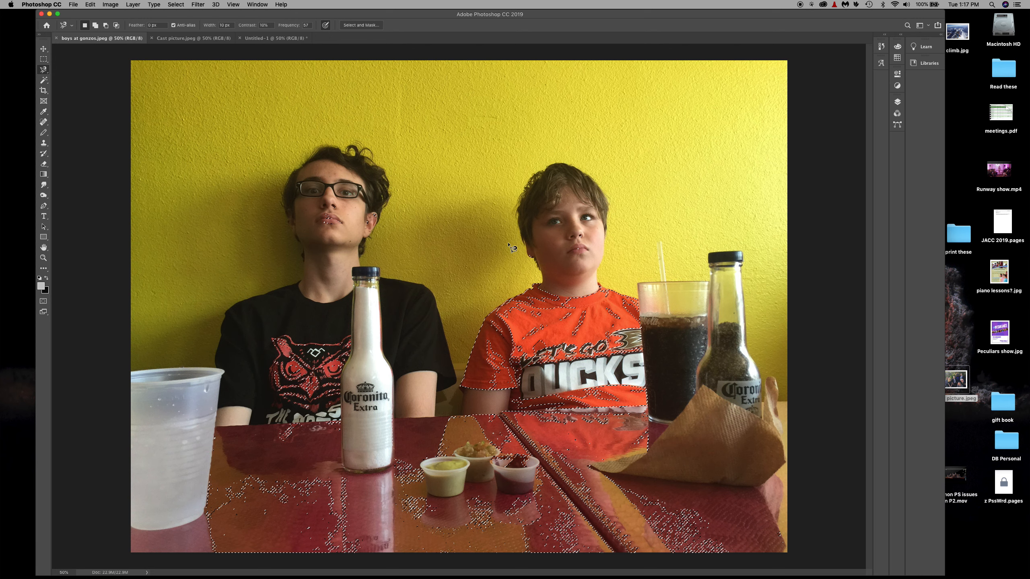
{"action": "key", "text": "m"}
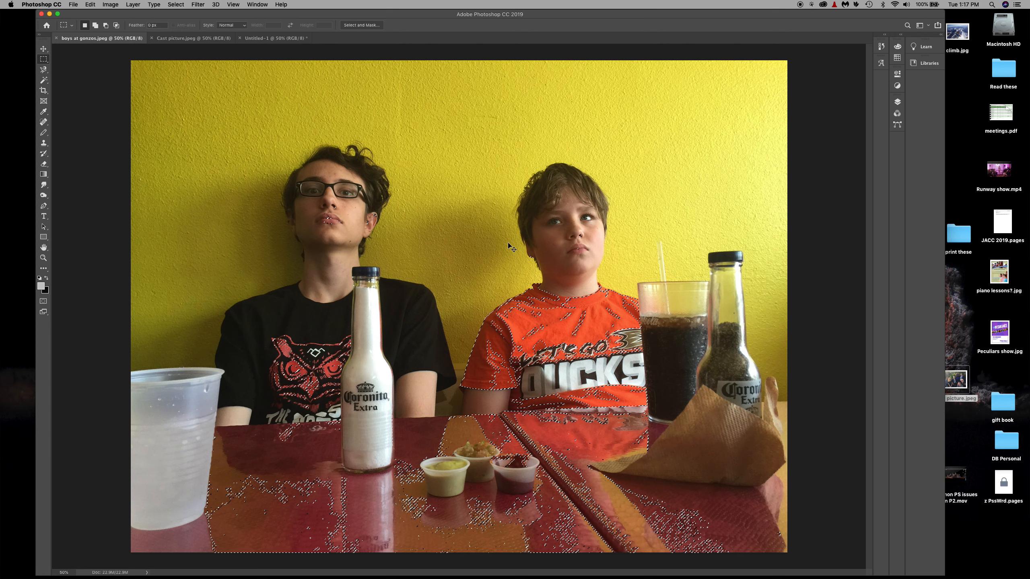
Desaturate the selected orange and red areas with Hue/Saturation at a saturation of -100, and deselect them
{"action": "key", "text": "super+u"}
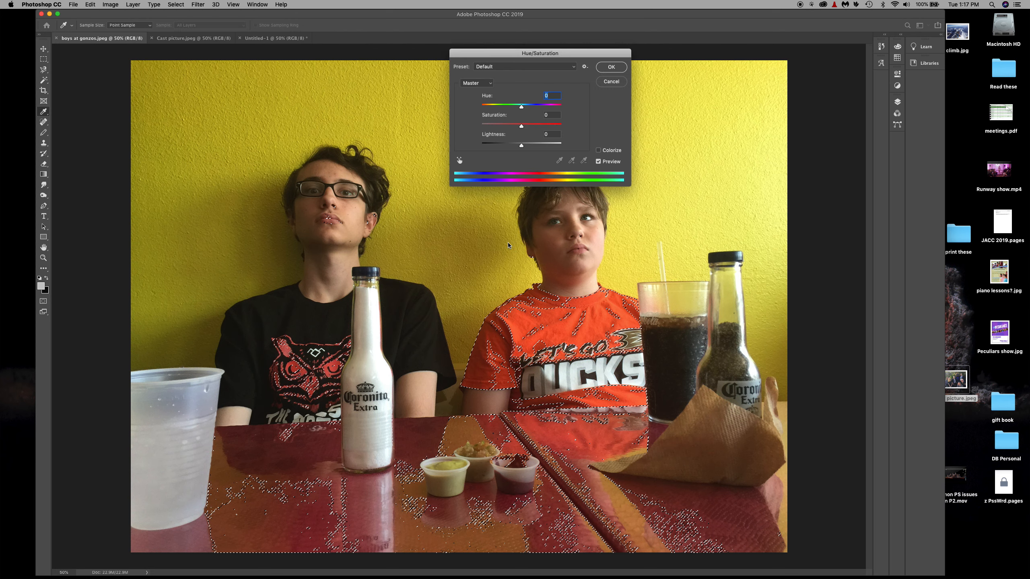
{"action": "left_click_drag", "start_coordinate": [522, 126], "coordinate": [478, 125]}
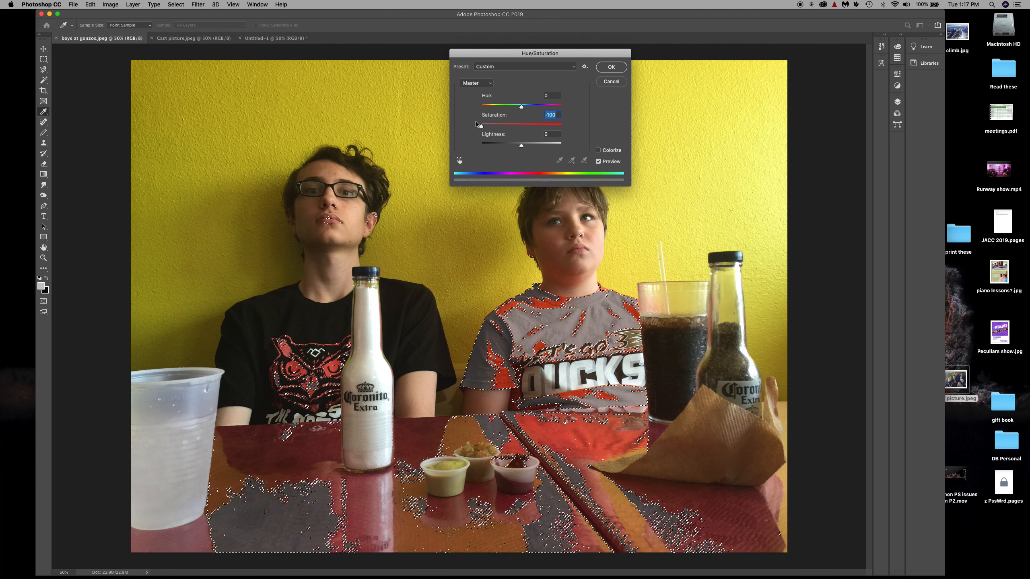
{"action": "left_click", "coordinate": [615, 68]}
{"action": "key", "text": "super+d"}
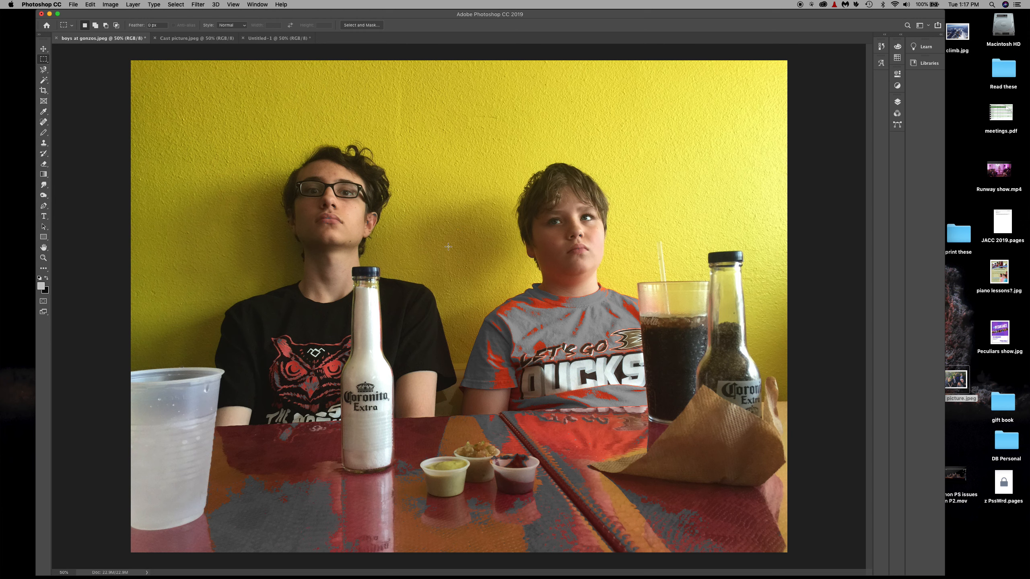
Try the Lightness adjustment in Hue/Saturation on the whole photo of the boys, and cancel it
{"action": "key", "text": "super+u"}
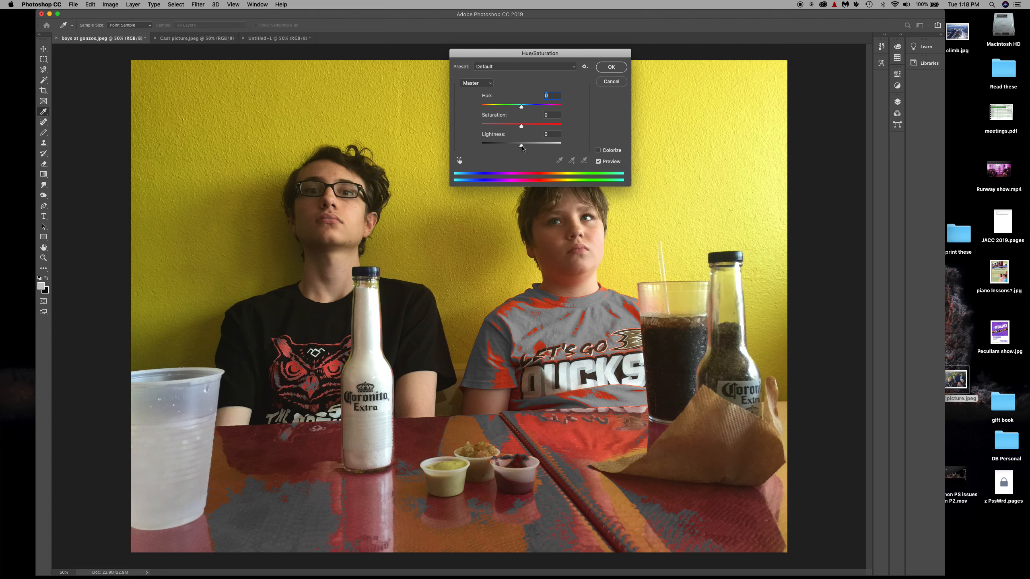
{"action": "mouse_move", "coordinate": [521, 145]}
{"action": "left_mouse_down"}
{"action": "mouse_move", "coordinate": [512, 145]}
{"action": "mouse_move", "coordinate": [548, 145]}
{"action": "mouse_move", "coordinate": [524, 146]}
{"action": "left_mouse_up"}
{"action": "left_click", "coordinate": [611, 81], "text": "alt"}
{"action": "left_click", "coordinate": [610, 83]}
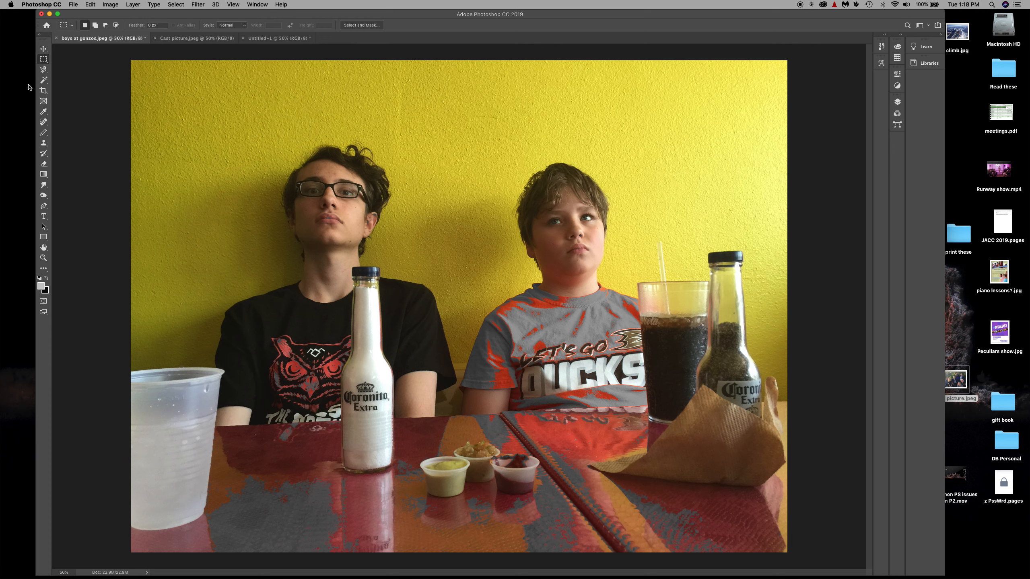
Outline the three condiment cups with the regular Lasso, replace them using a Content-Aware fill at 100% opacity, and deselect
{"action": "left_click", "coordinate": [44, 71]}
{"action": "left_click_drag", "start_coordinate": [44, 71], "coordinate": [65, 69]}
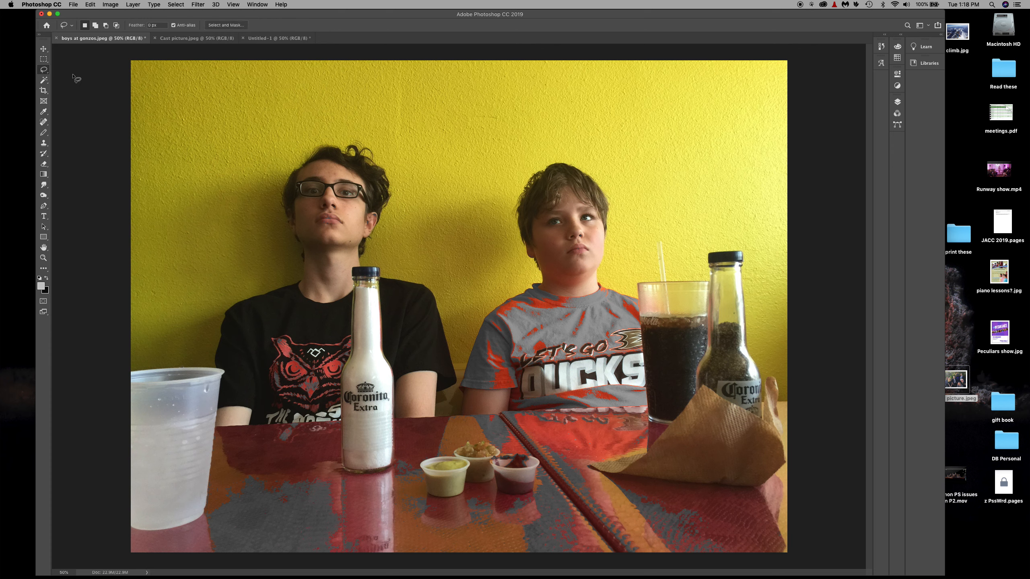
{"action": "mouse_move", "coordinate": [432, 449]}
{"action": "left_mouse_down"}
{"action": "mouse_move", "coordinate": [511, 440]}
{"action": "mouse_move", "coordinate": [537, 455]}
{"action": "mouse_move", "coordinate": [543, 478]}
{"action": "mouse_move", "coordinate": [535, 496]}
{"action": "mouse_move", "coordinate": [498, 509]}
{"action": "mouse_move", "coordinate": [435, 507]}
{"action": "mouse_move", "coordinate": [411, 482]}
{"action": "mouse_move", "coordinate": [414, 453]}
{"action": "mouse_move", "coordinate": [442, 447]}
{"action": "left_mouse_up"}
{"action": "key", "text": "shift+BackSpace"}
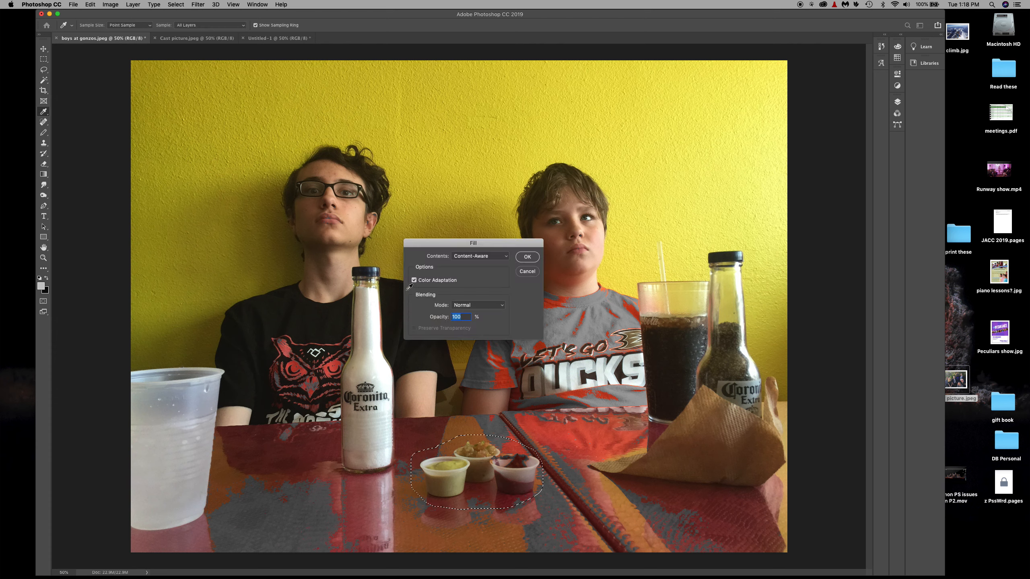
{"action": "left_click", "coordinate": [519, 256]}
{"action": "key", "text": "super+d"}
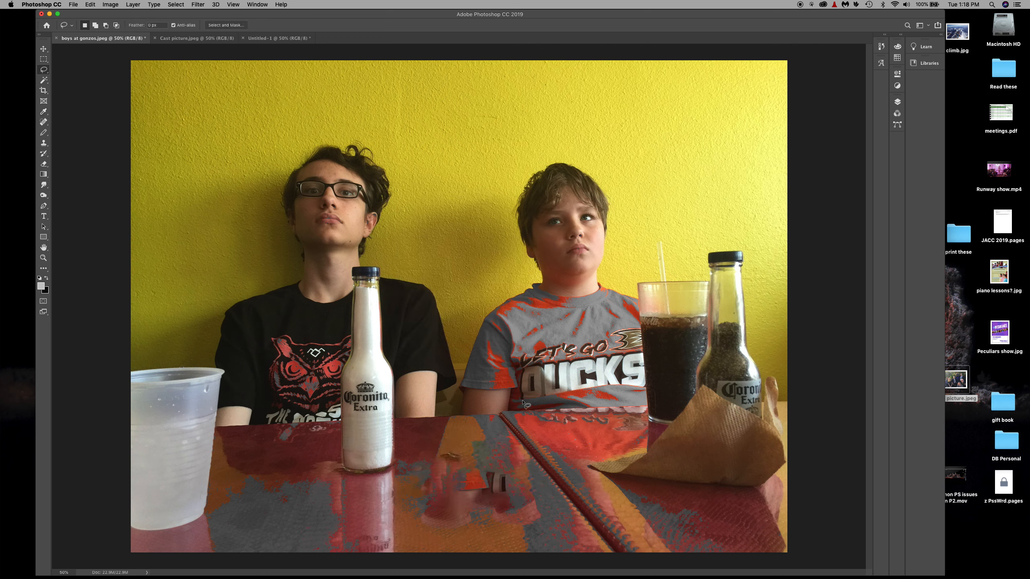